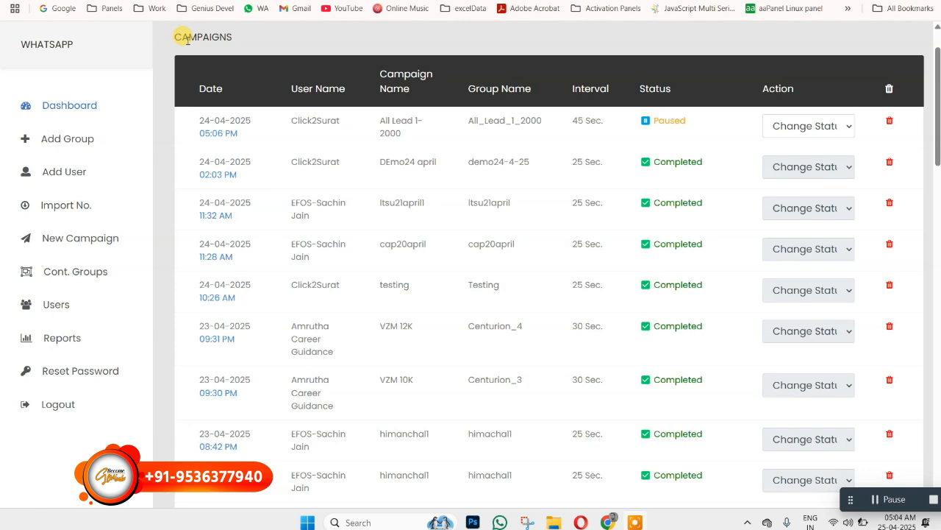
- Open the dashboard and review the campaign list with its group names, intervals and statuses
click(74, 111)
scroll(459, 154, down, 1)
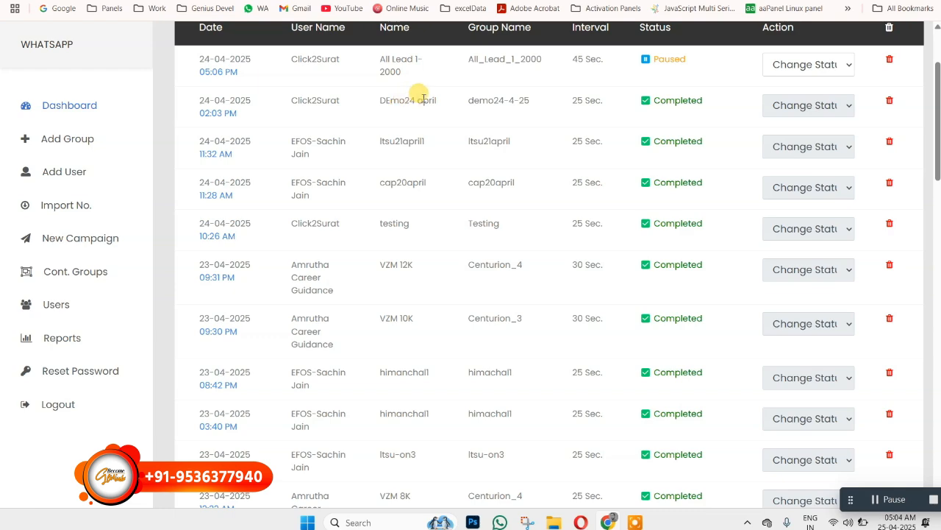
scroll(471, 117, down, 1)
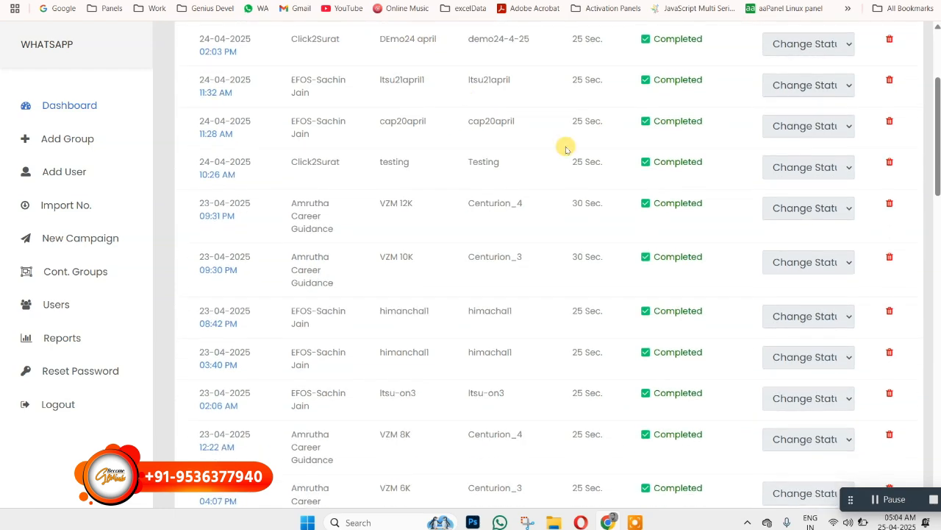
scroll(673, 144, down, 10)
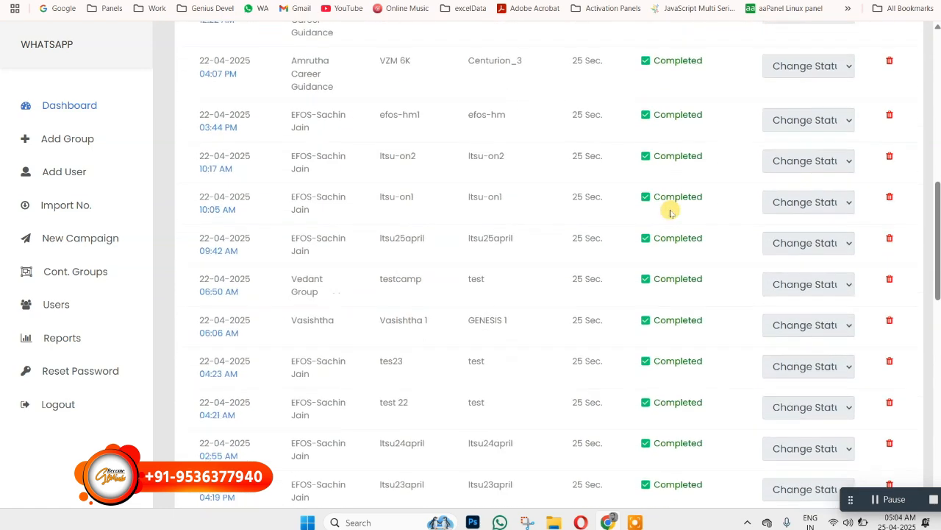
scroll(669, 213, down, 4)
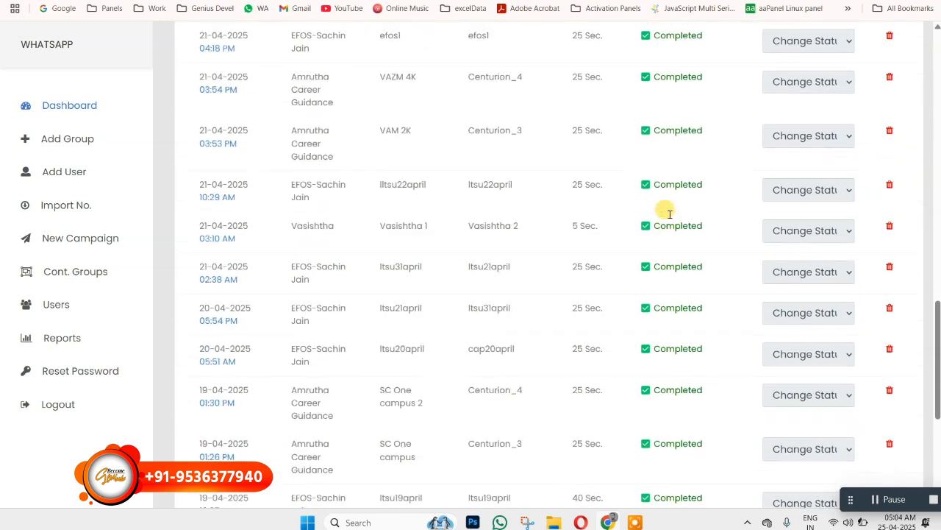
scroll(666, 210, up, 12)
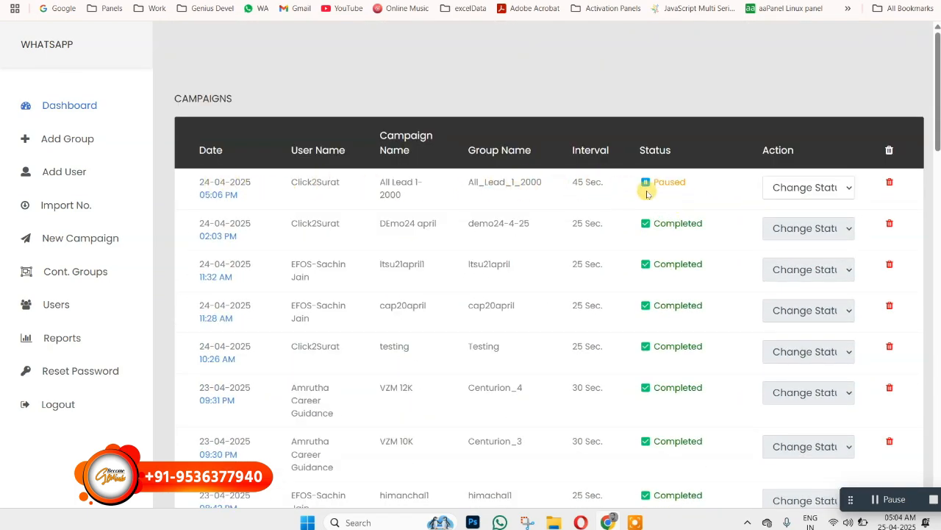
- Examine the status-change options of the paused All Lead 1-2000 campaign and the status of the DEmo24 april campaign
click(809, 185)
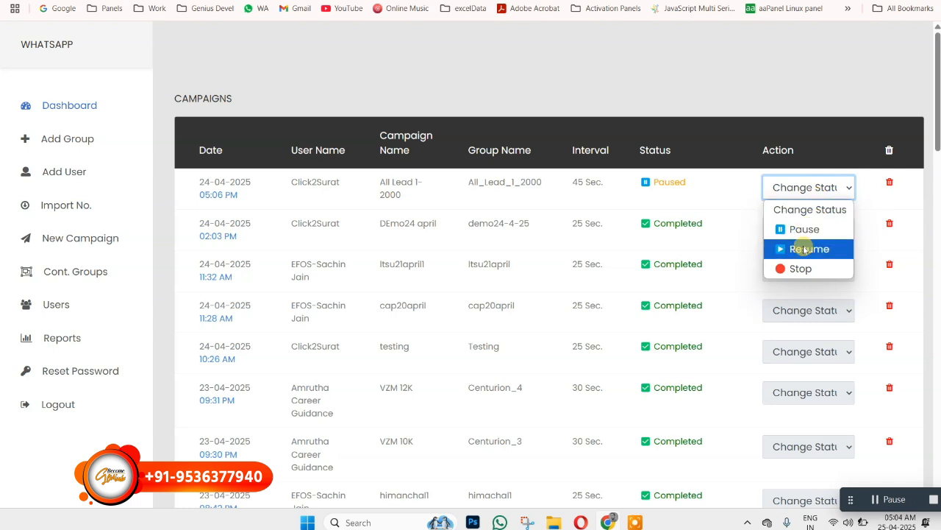
click(737, 189)
scroll(785, 249, down, 1)
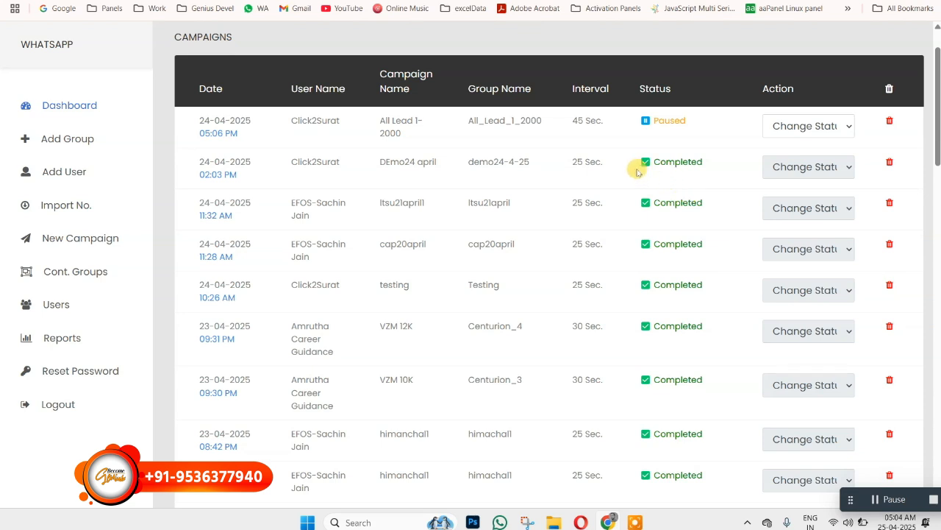
drag(641, 164, 719, 165)
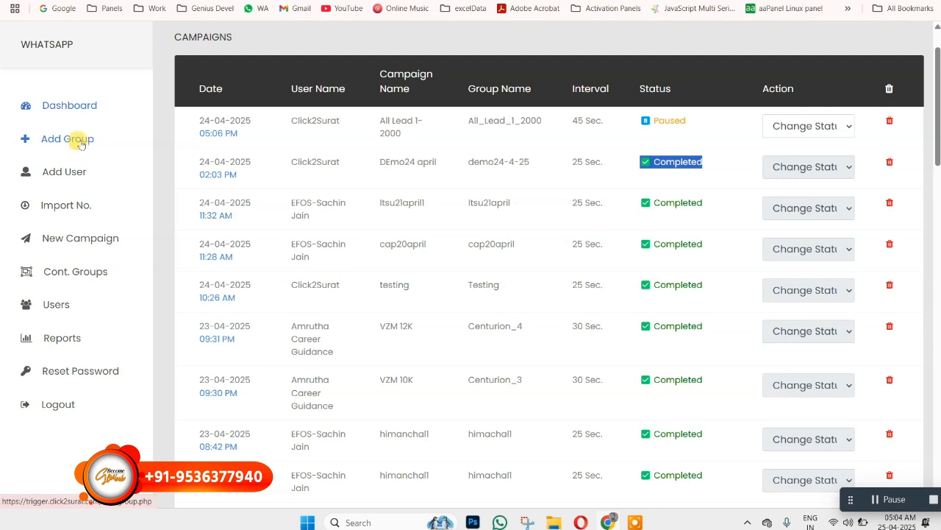
- Open the form for adding a contact group and view the suggestions for its group name
click(79, 138)
click(250, 161)
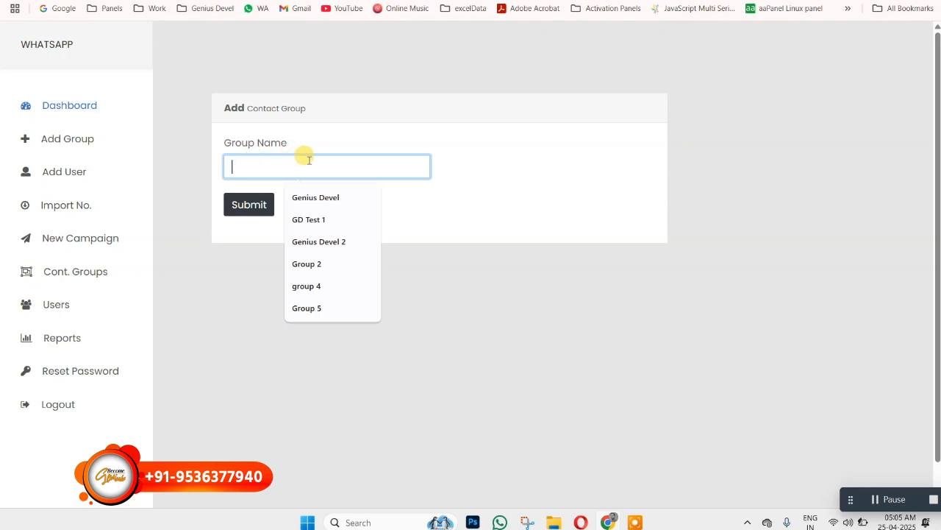
click(482, 200)
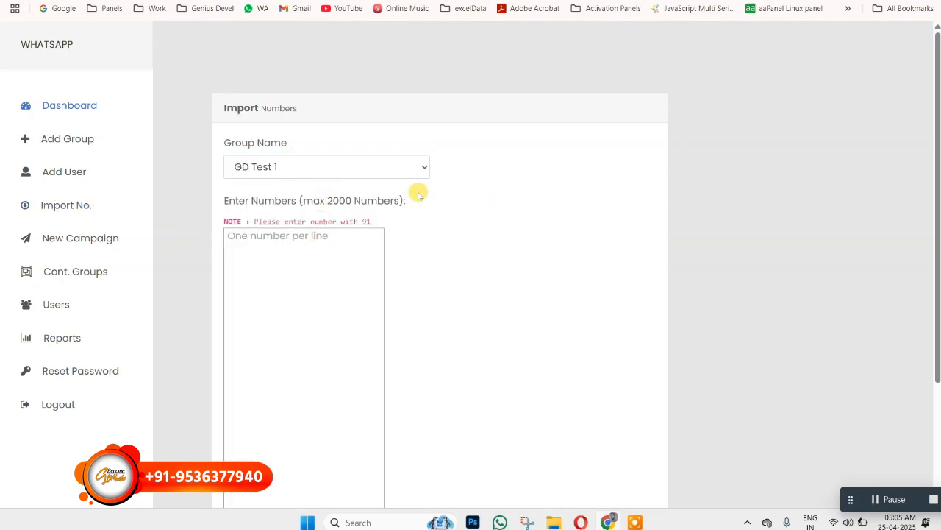
- Select the GD Test 1 group for number import and review the entry area and its note about the 91 prefix
click(413, 168)
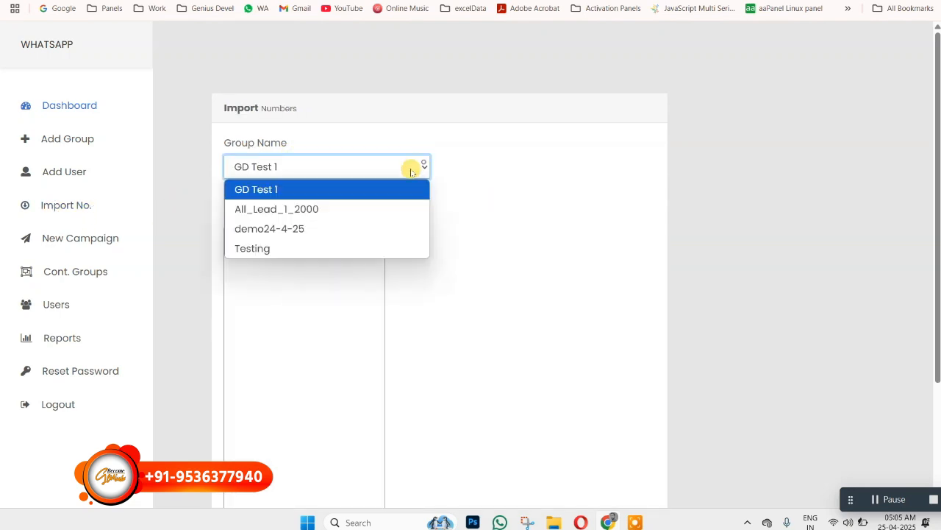
click(257, 190)
scroll(570, 128, down, 2)
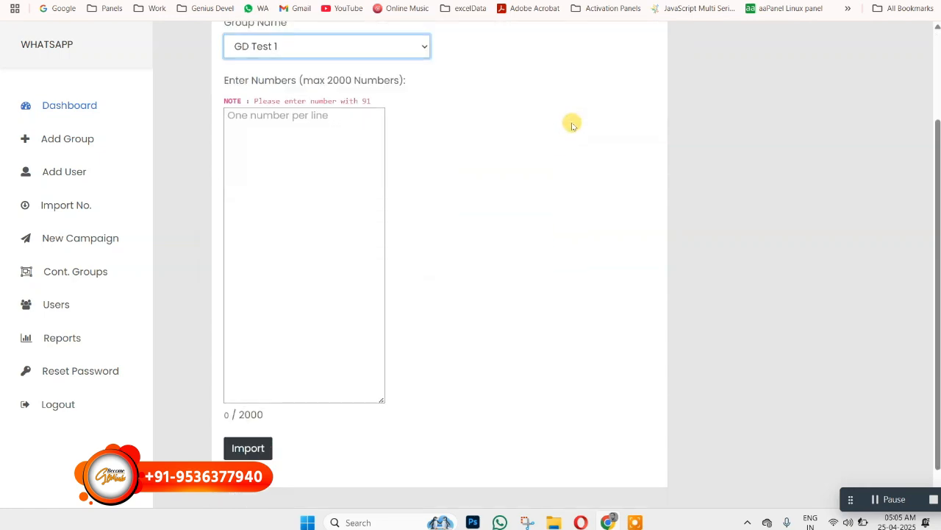
click(236, 114)
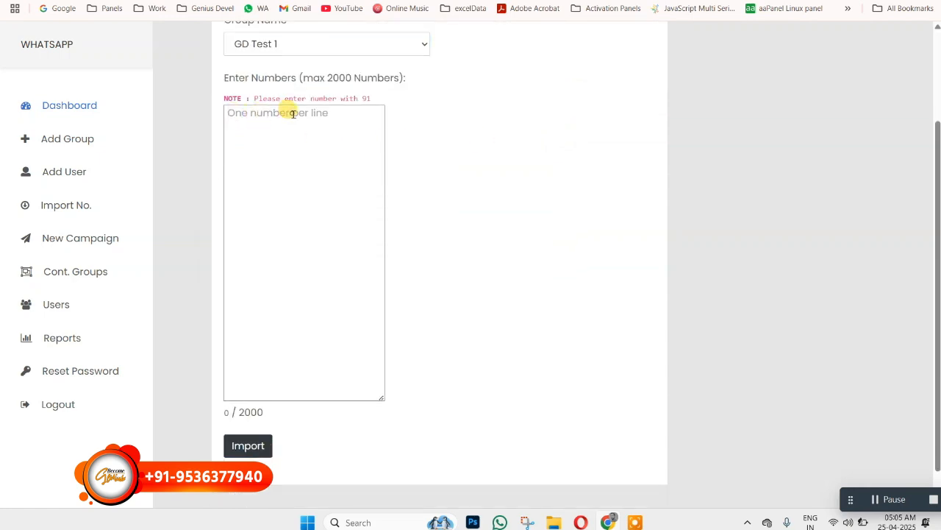
double_click(365, 98)
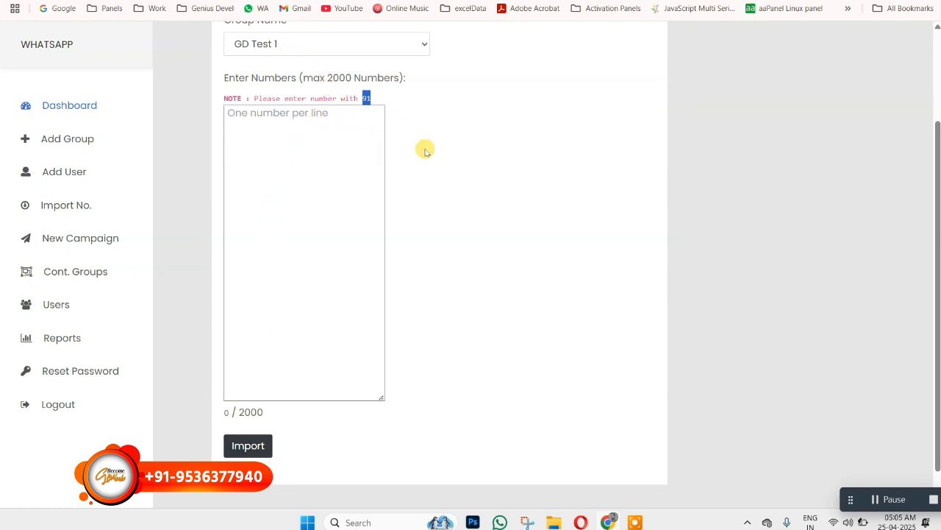
scroll(425, 150, up, 1)
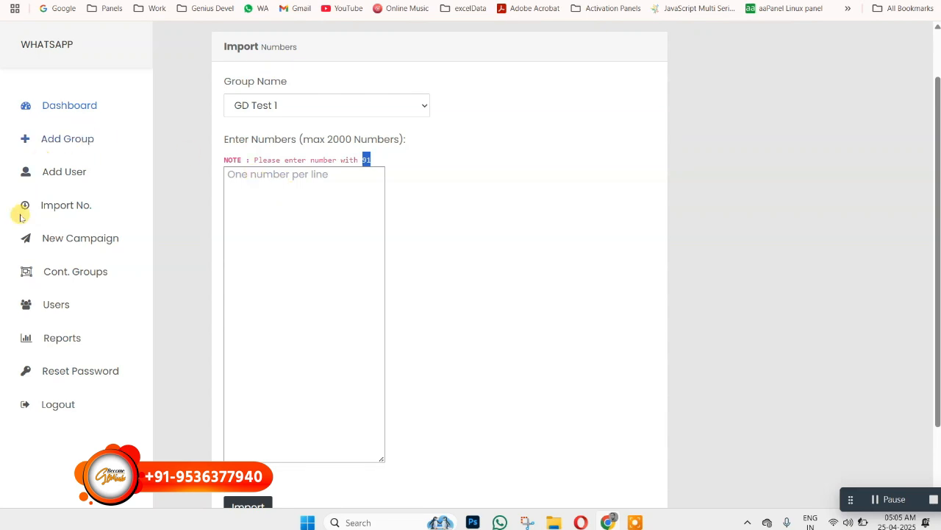
- Start a new campaign named Test 1 and assign it the GD Test 1 contact group
click(76, 236)
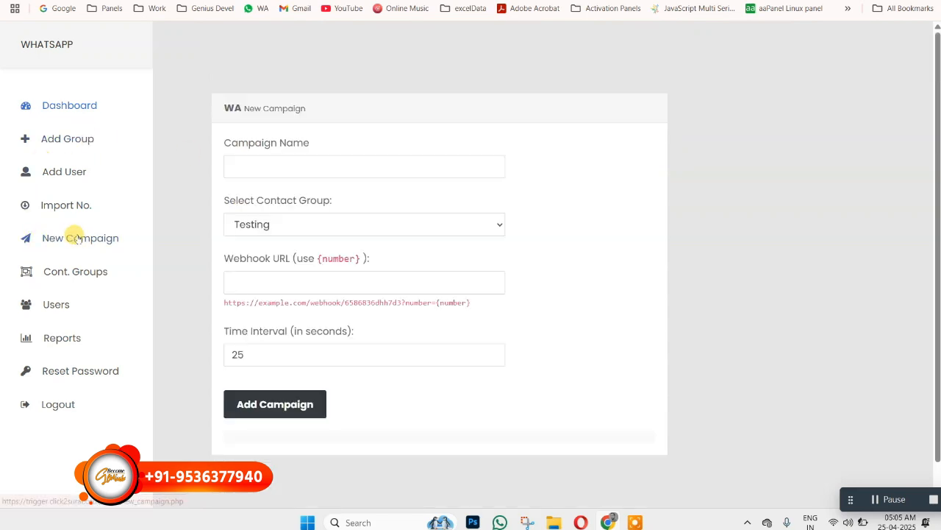
click(258, 161)
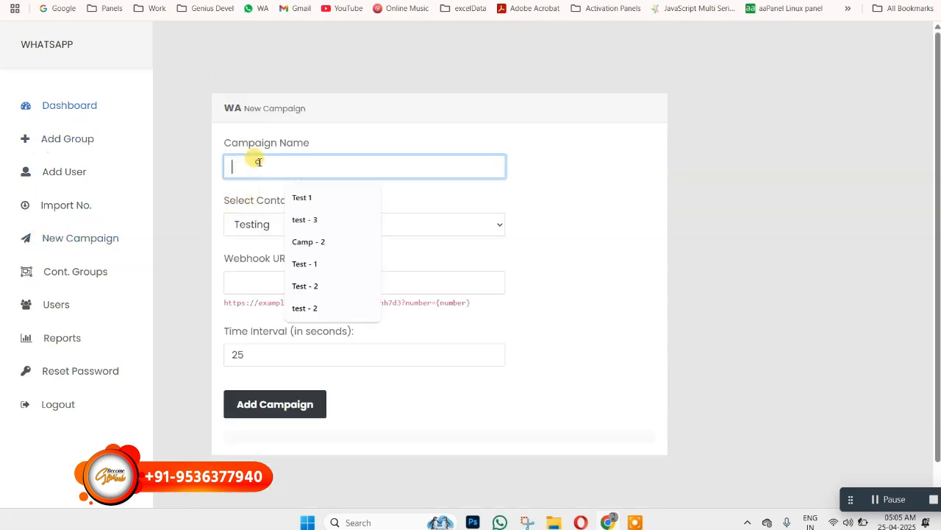
click(300, 197)
click(494, 227)
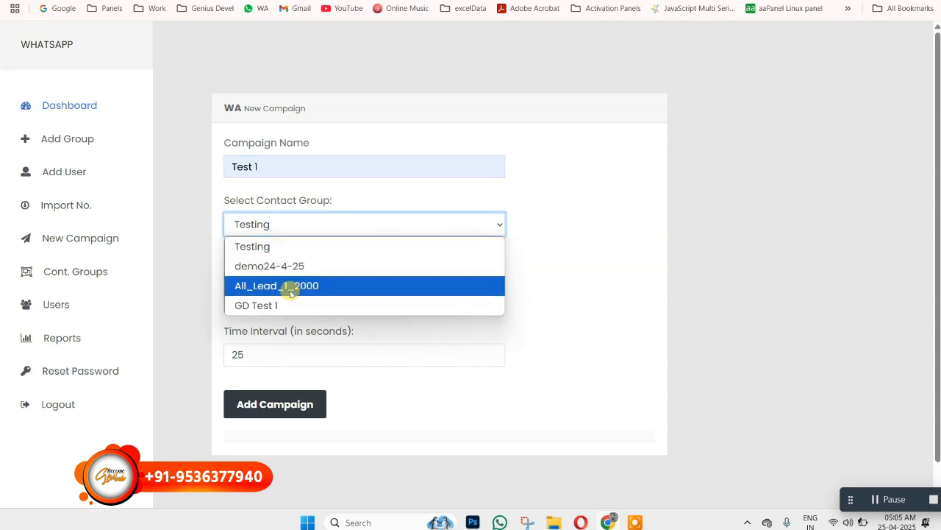
click(264, 306)
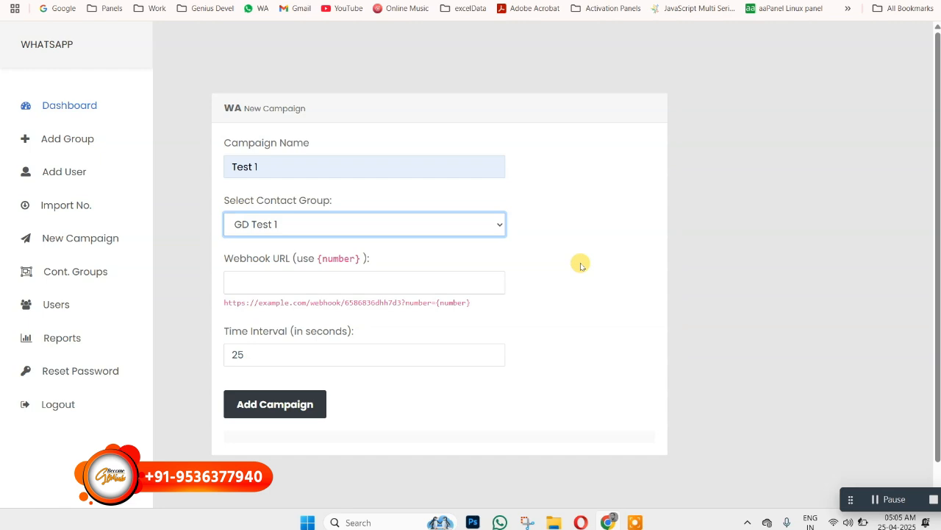
- Fill in the saved webhook.whatapi.in URL for the campaign and check its ?number={number} ending
click(248, 279)
click(318, 312)
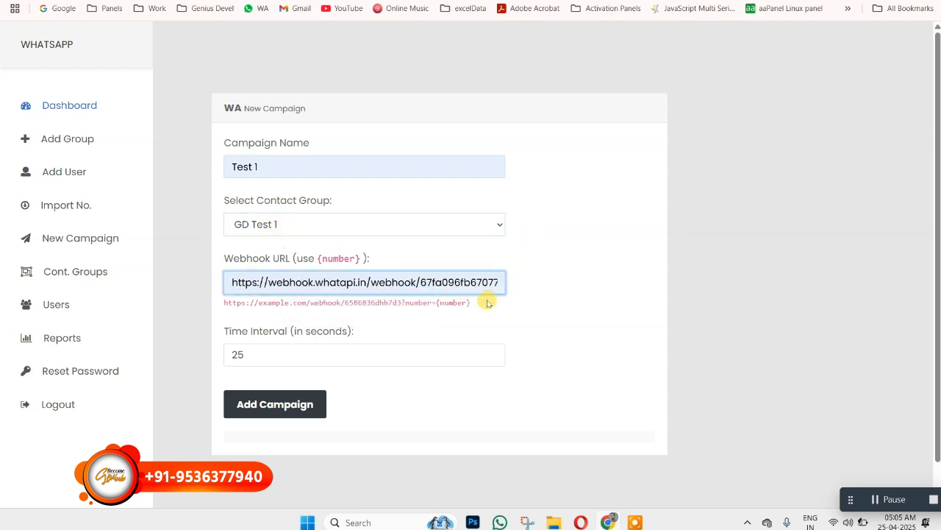
drag(475, 280, 542, 288)
click(462, 282)
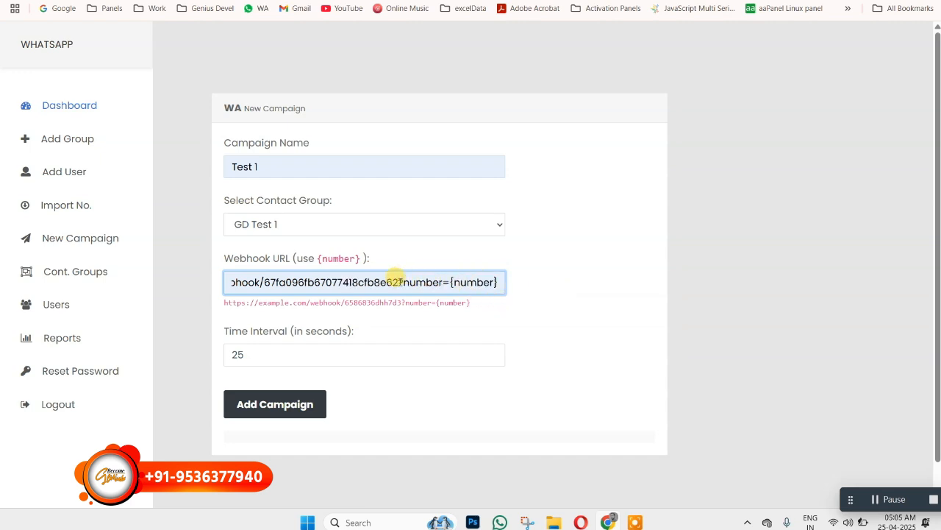
drag(398, 282, 503, 287)
click(490, 282)
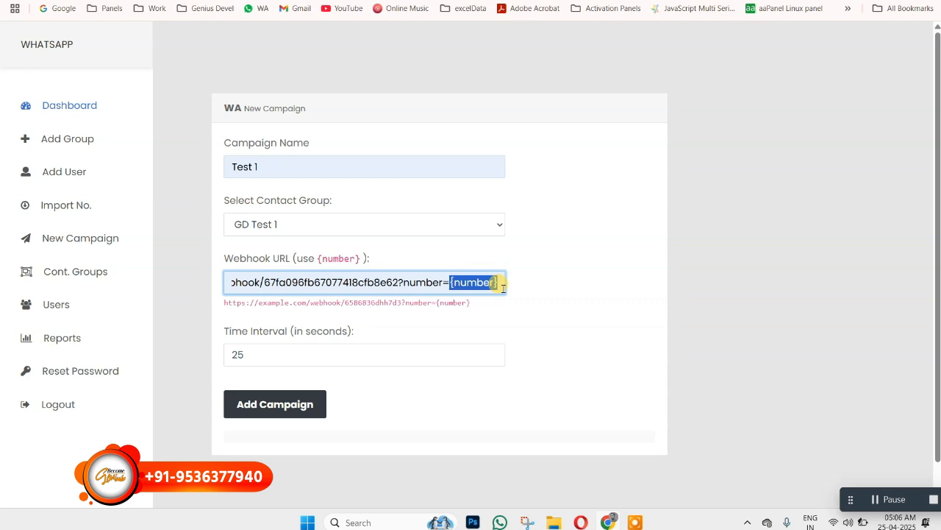
click(474, 284)
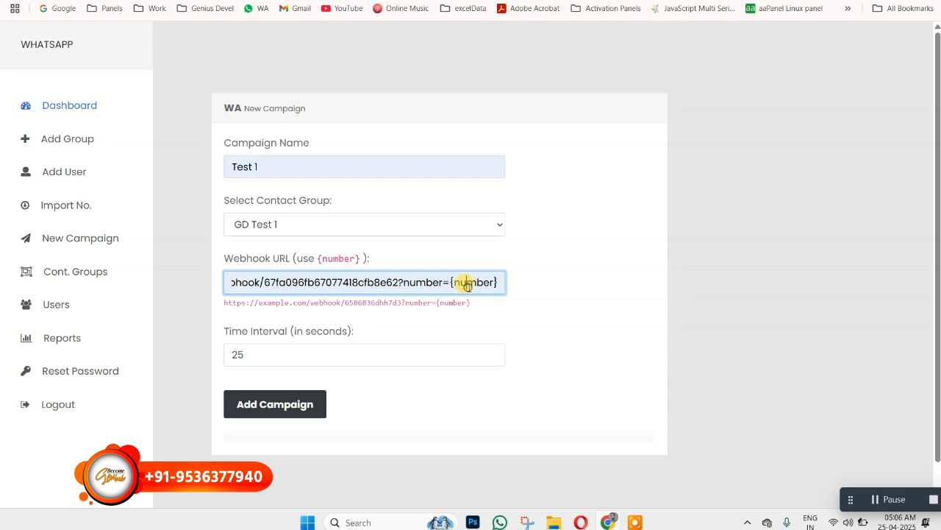
drag(449, 283, 497, 282)
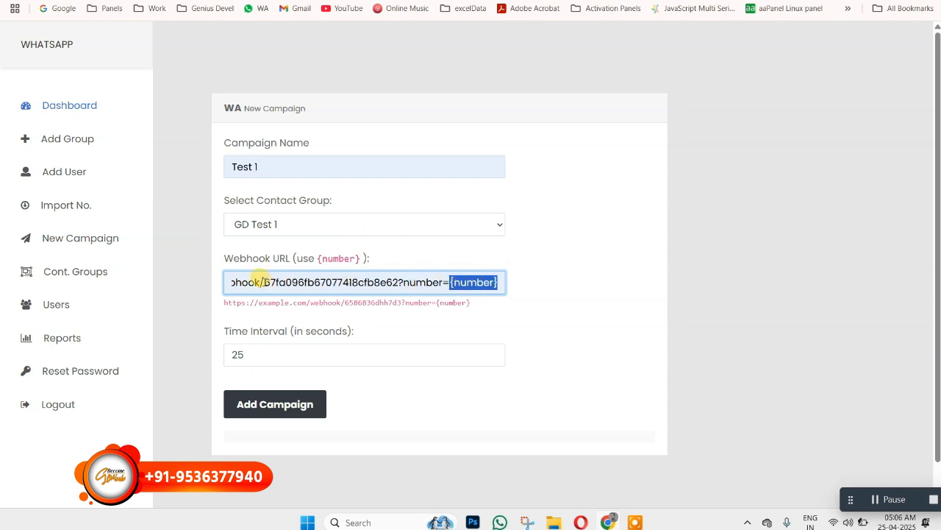
- Add the Test 1 campaign with a time interval of 25 seconds
double_click(237, 353)
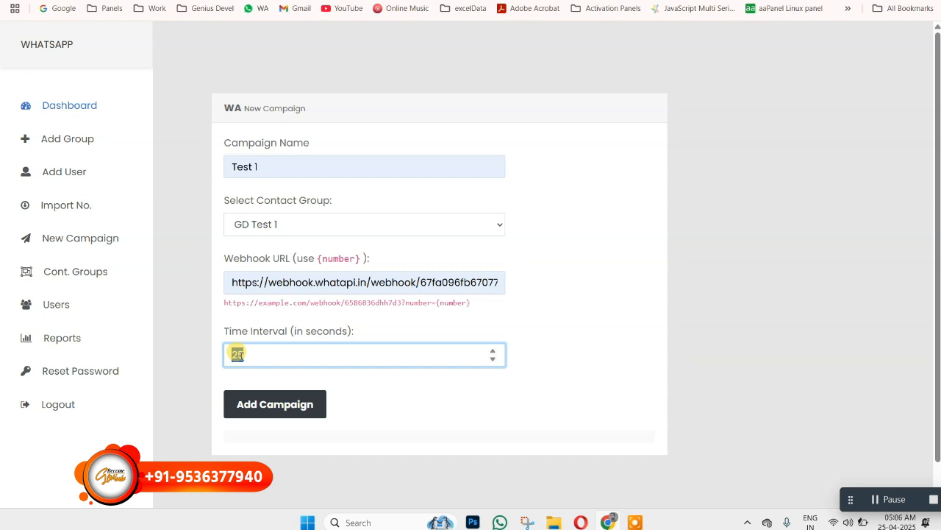
click(269, 413)
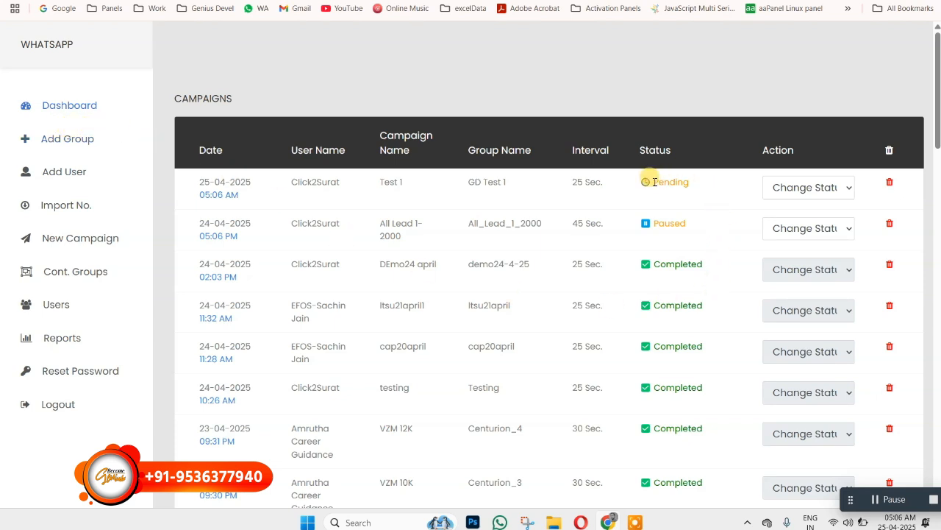
- Check the Test 1 campaign's status, contact group and sending progress in the campaign list
drag(644, 182, 703, 183)
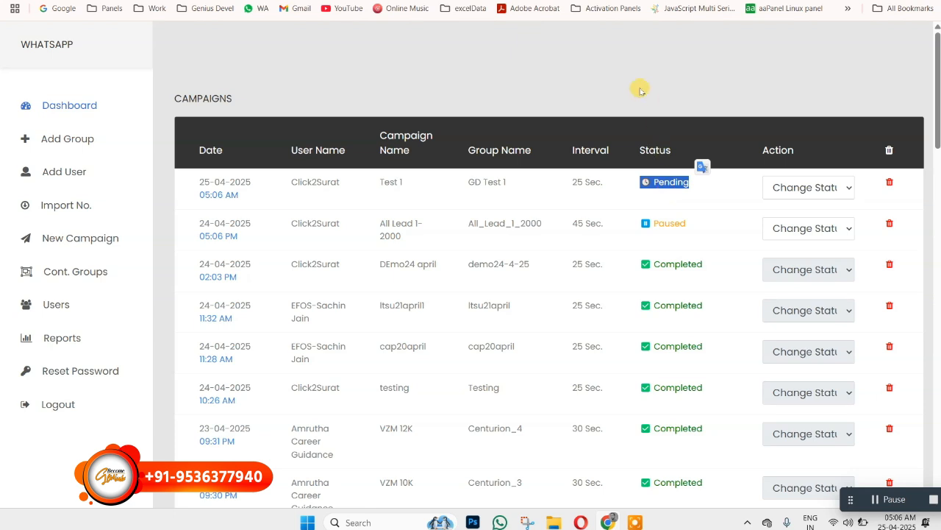
scroll(636, 86, down, 1)
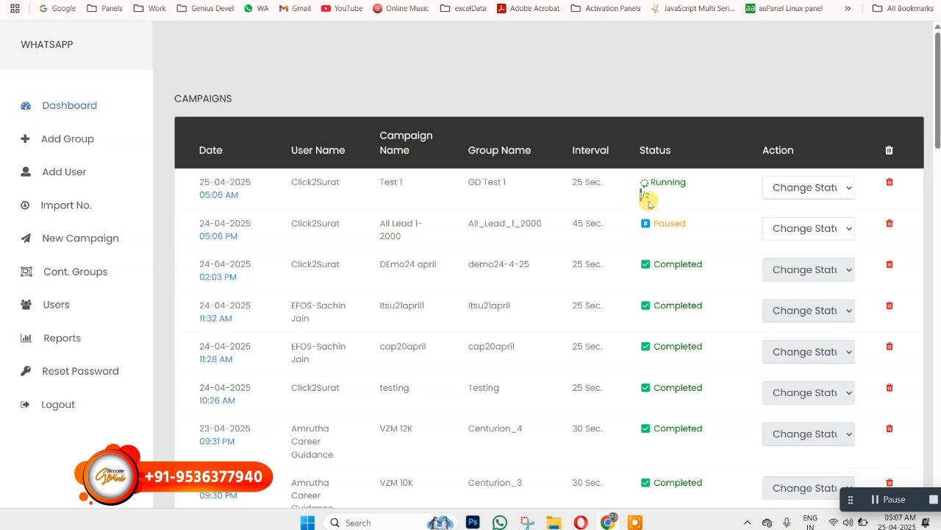
drag(455, 182, 510, 181)
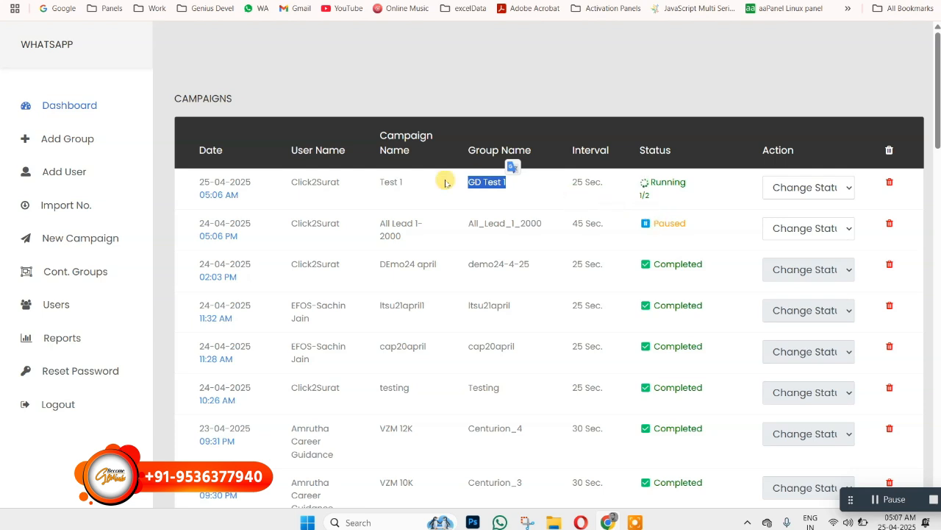
double_click(646, 195)
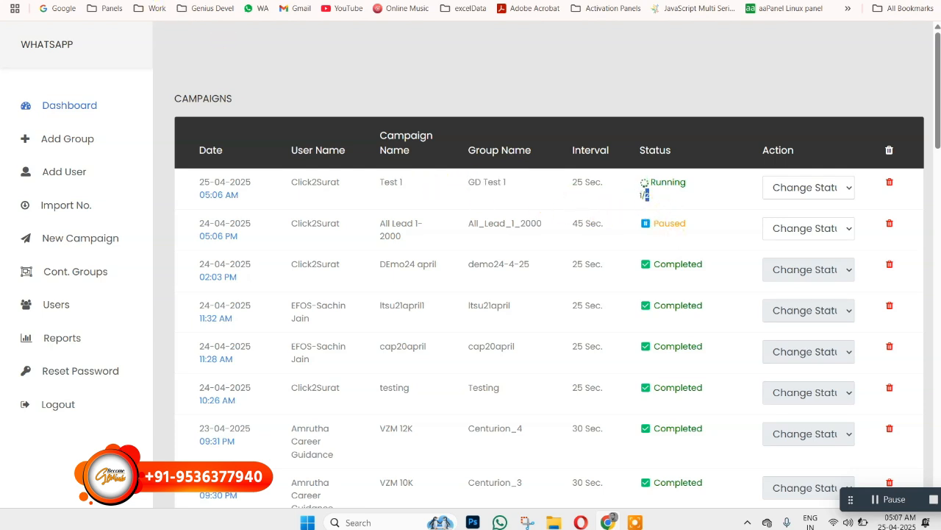
- Switch to WhatsApp Web, view the newest message in the National Group chat and return to the campaign dashboard
click(147, 2)
click(169, 184)
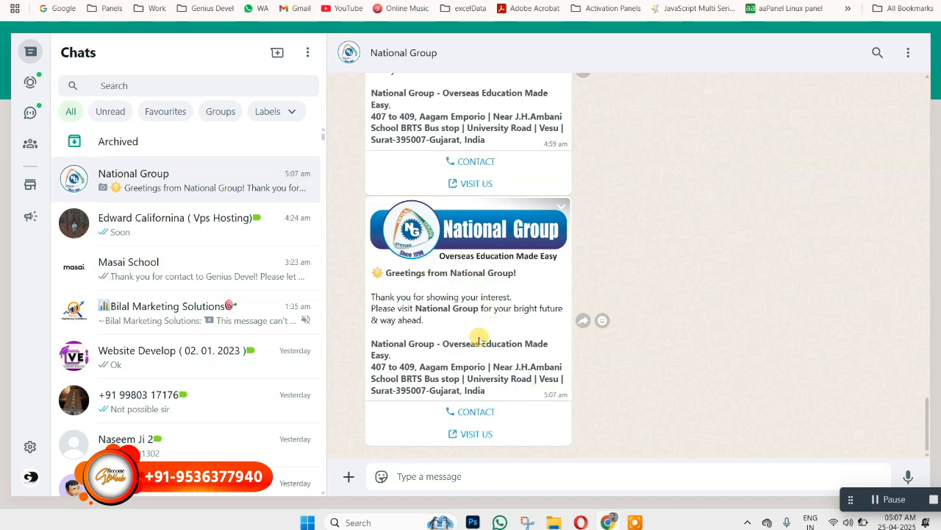
click(198, 2)
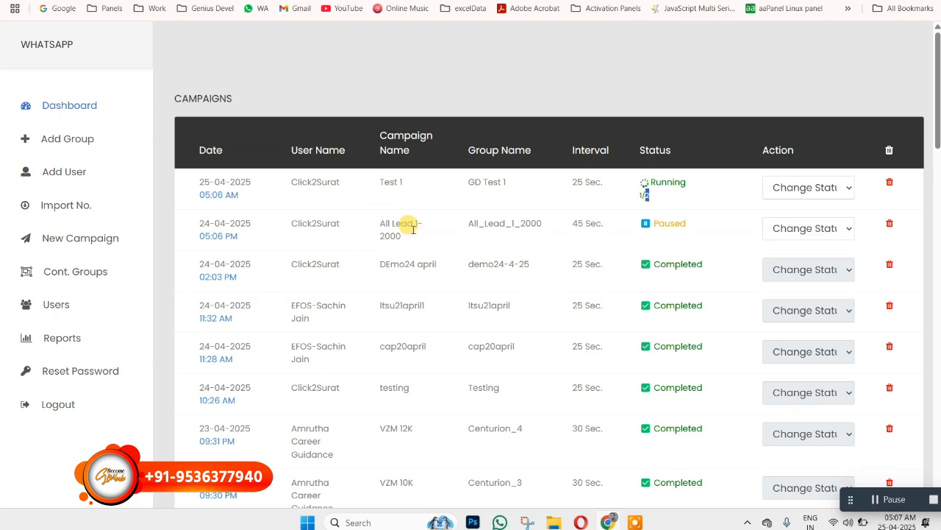
- Recheck the Test 1 campaign in the list and open its status-change options
scroll(637, 221, down, 2)
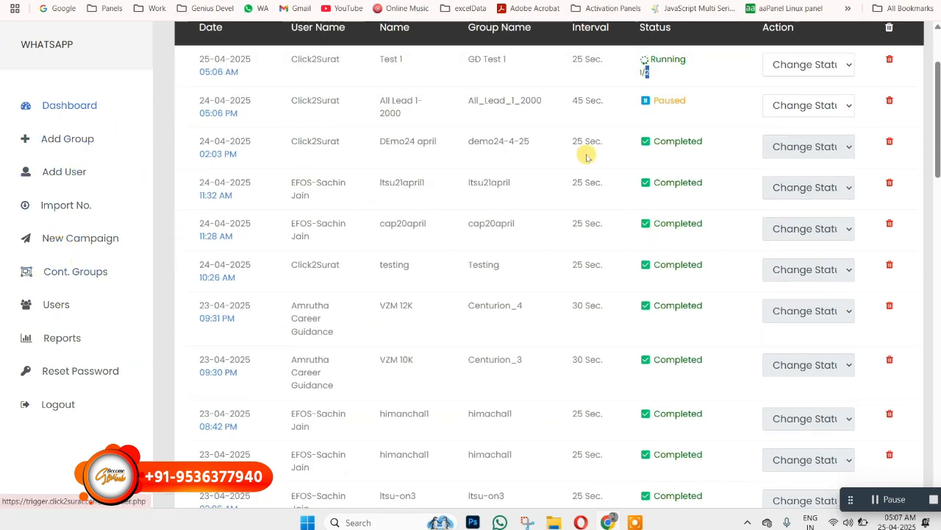
scroll(735, 176, up, 2)
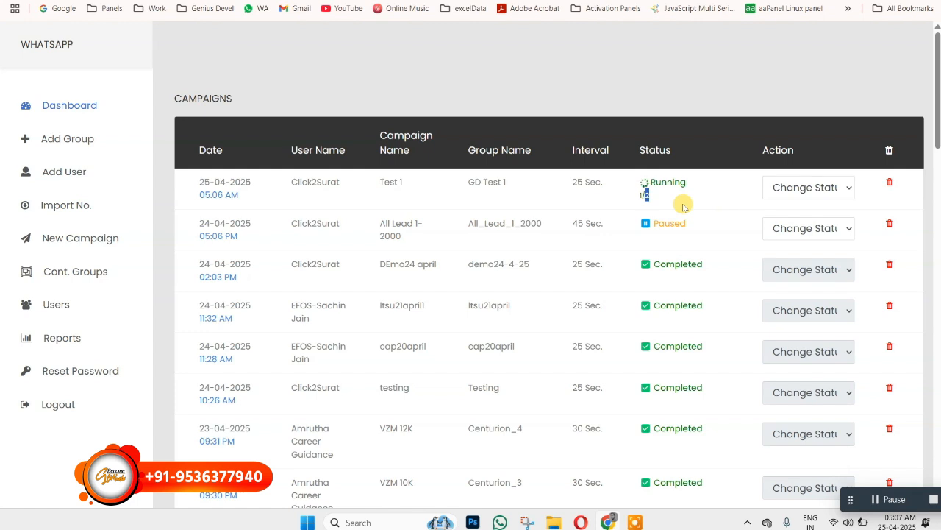
click(806, 189)
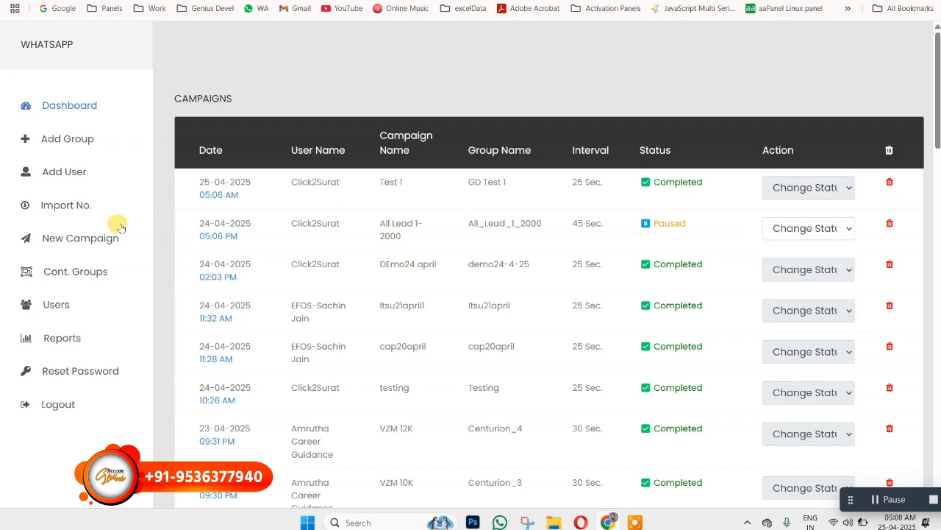
- Review the fields of the form for adding a new user and view the contact groups list
click(60, 174)
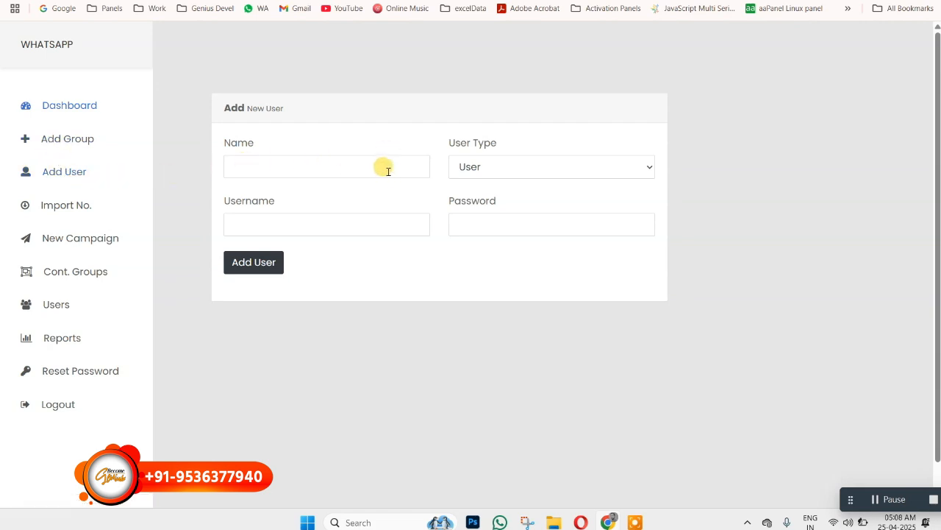
click(272, 173)
click(587, 265)
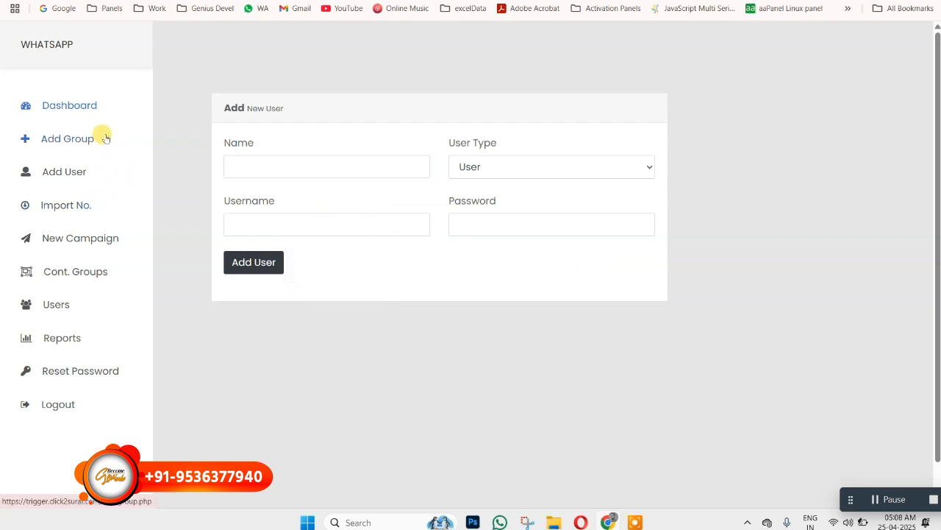
click(63, 271)
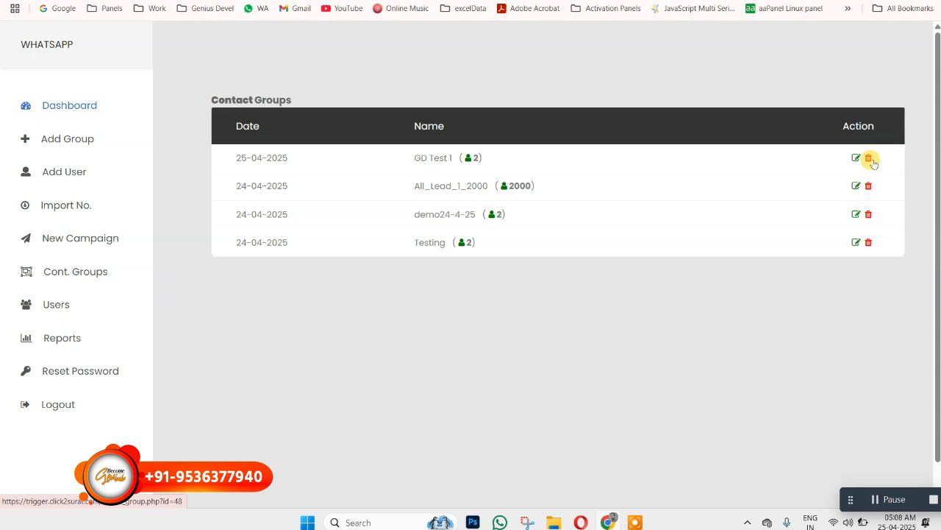
- Download the Test 1 campaign report as CSV and open campaign_report_111.csv in Excel
click(53, 337)
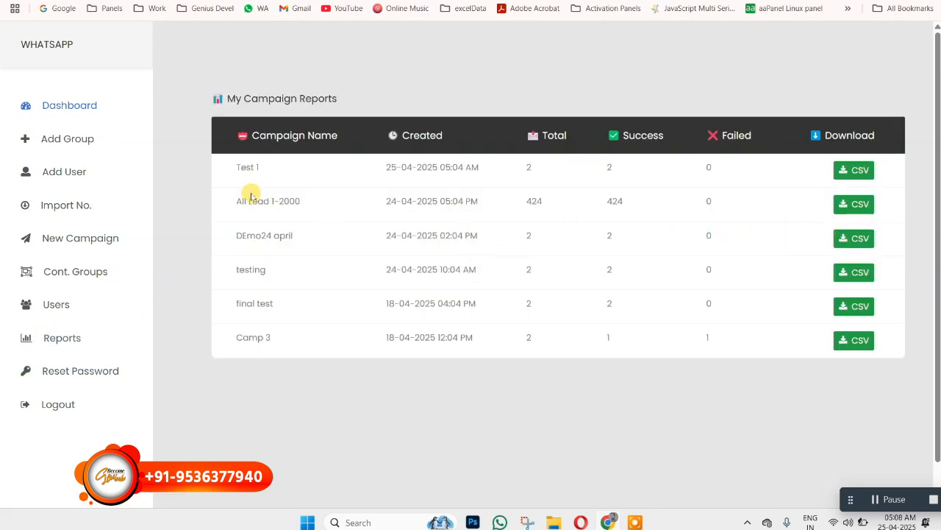
click(854, 171)
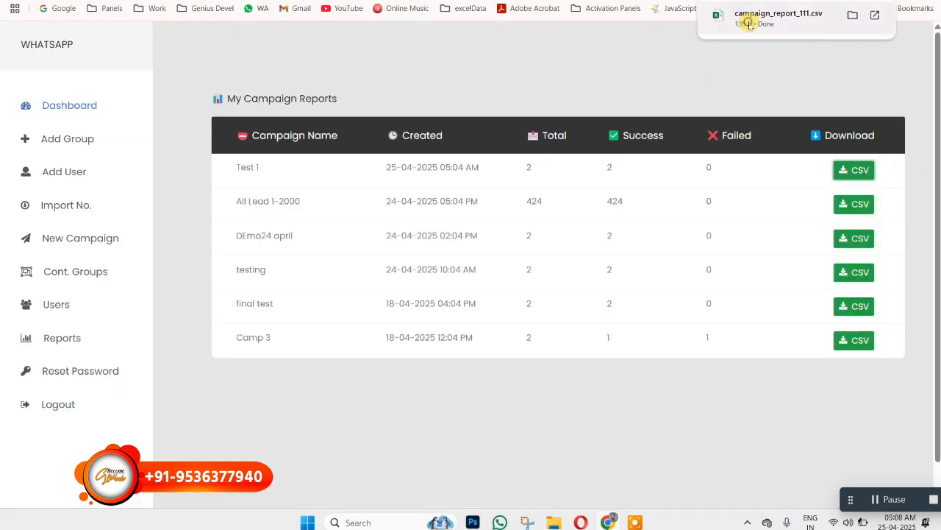
click(747, 24)
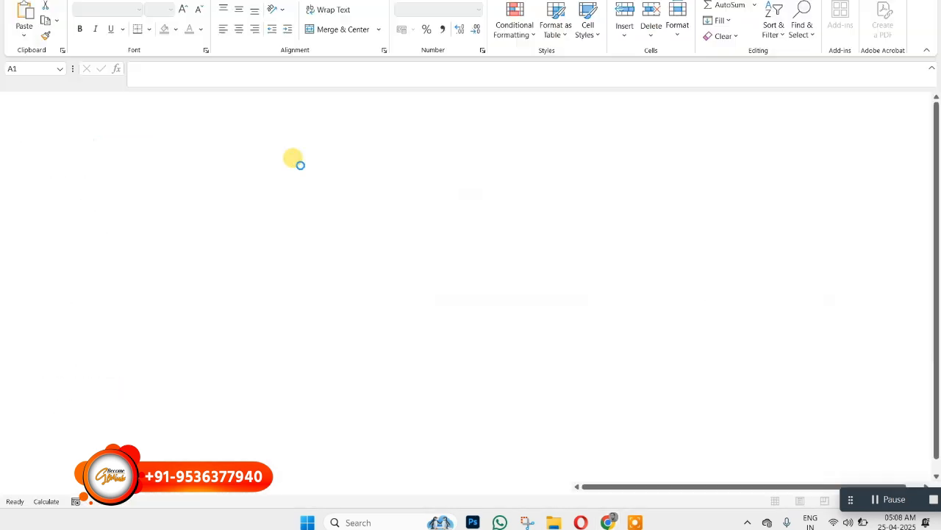
- Format the report's Number column as Number with no decimal places so the full phone numbers are readable
double_click(95, 97)
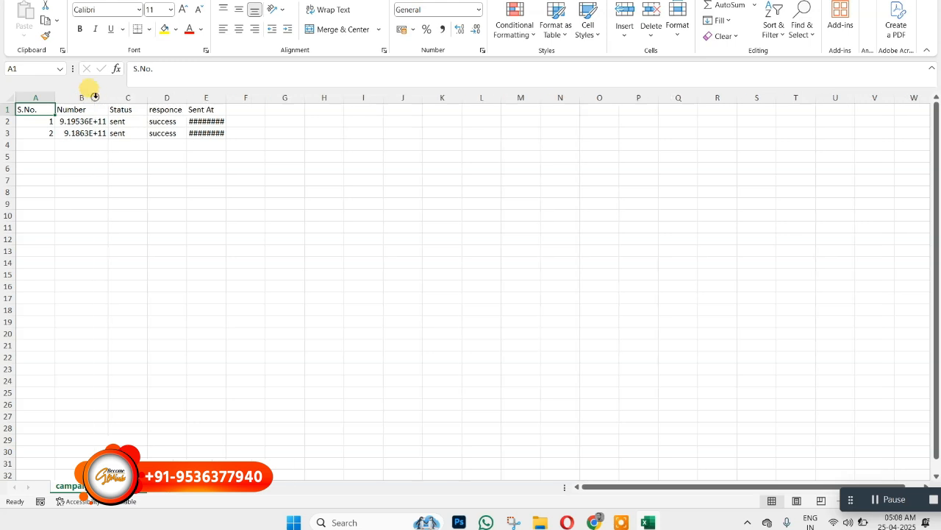
click(73, 109)
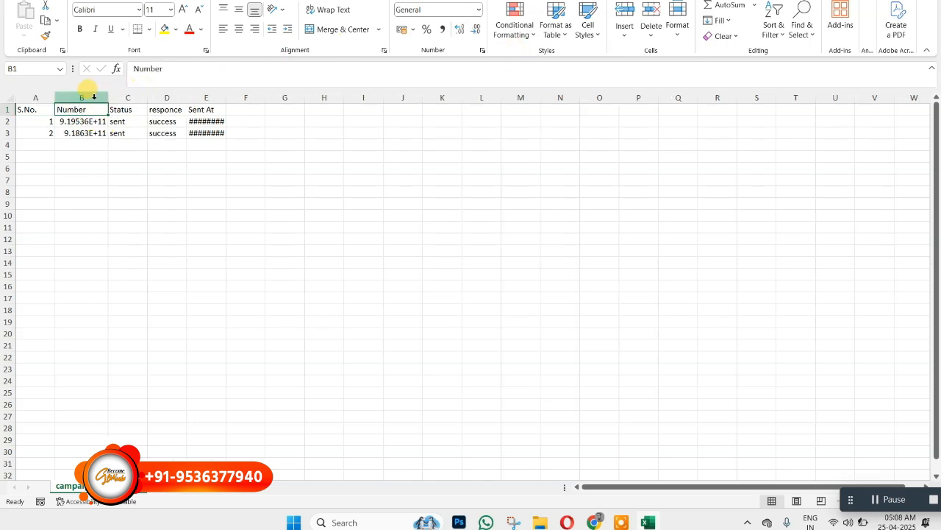
click(93, 96)
click(478, 10)
click(425, 58)
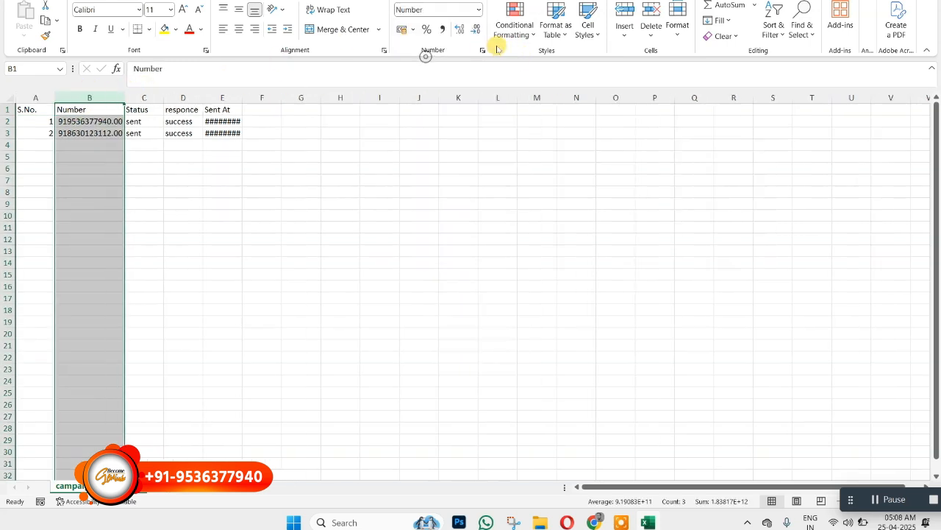
click(476, 29)
click(476, 29)
click(290, 134)
click(111, 133)
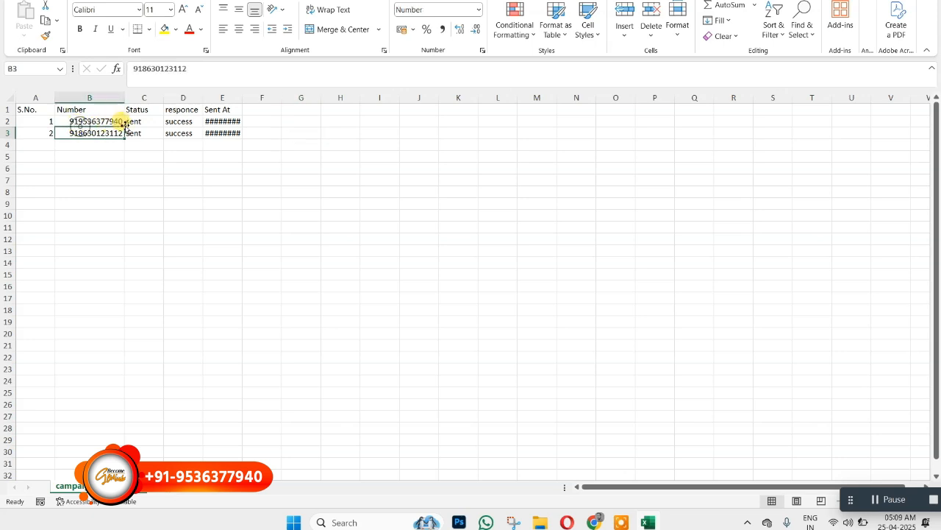
- Review the report's Status, responce and full-width Sent At values, and close the workbook without saving changes
click(135, 121)
click(134, 132)
click(179, 133)
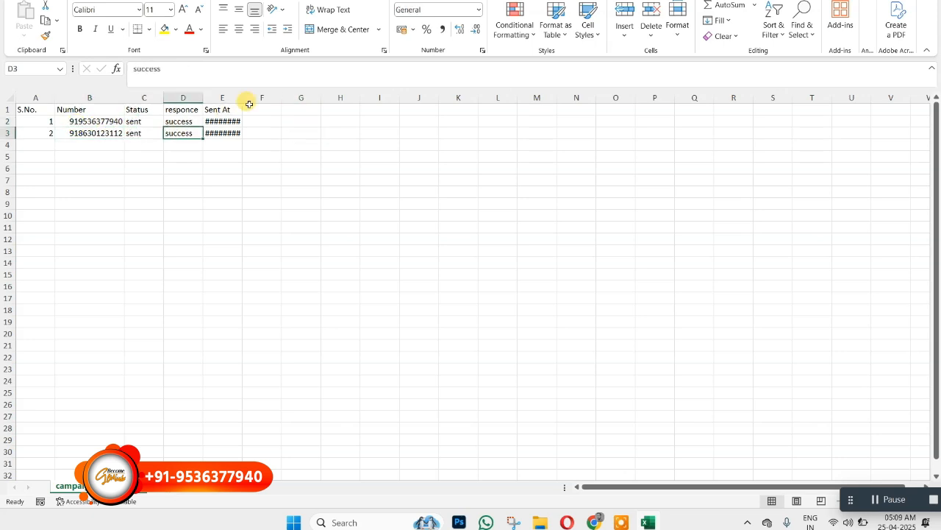
double_click(244, 100)
drag(242, 120, 184, 133)
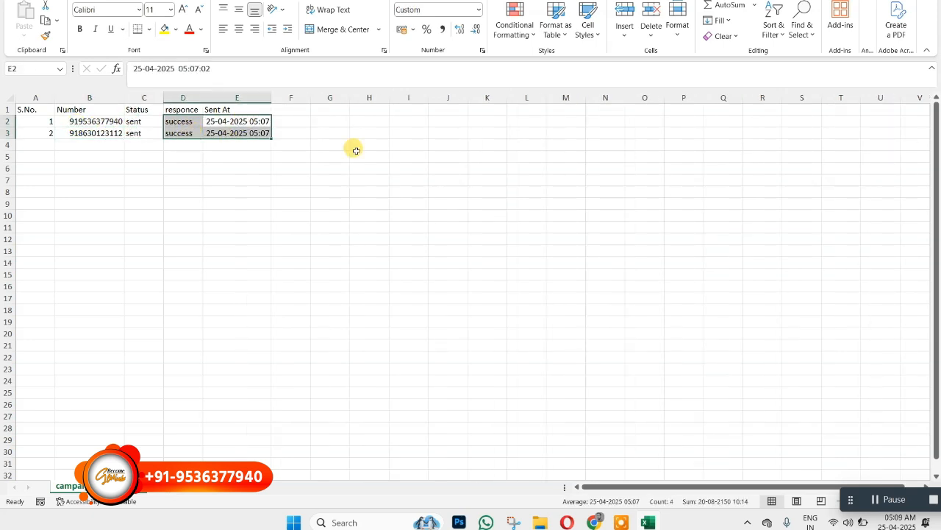
key(alt+F4)
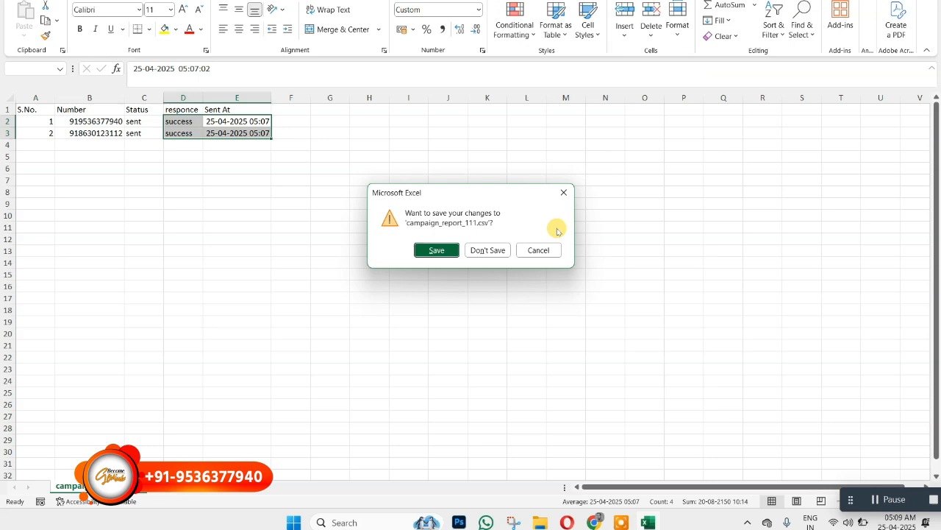
click(488, 250)
- View the password reset form and go through its old, new and confirm password fields without filling them in
click(74, 371)
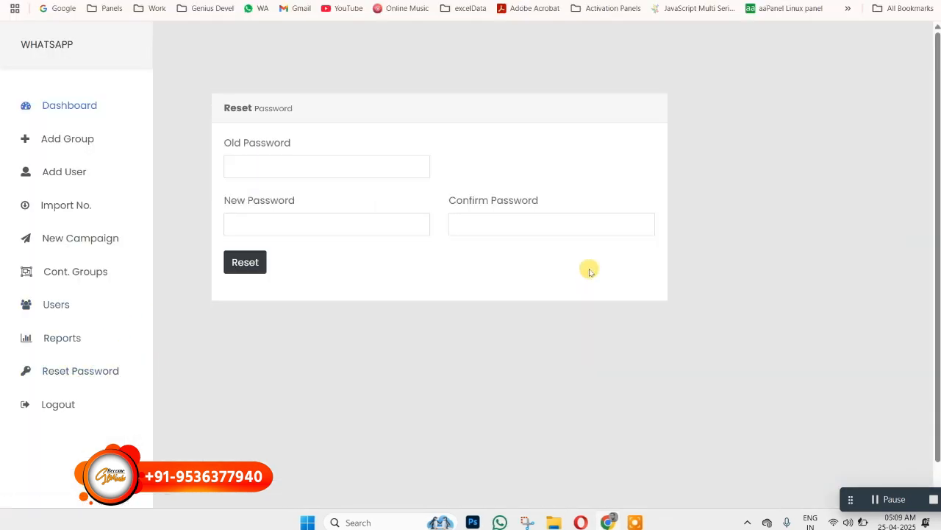
click(272, 166)
click(256, 219)
click(475, 223)
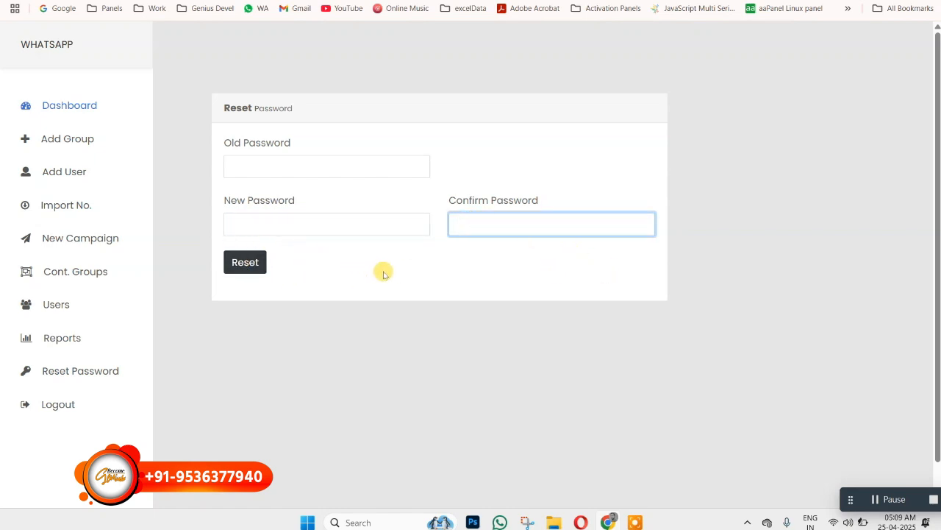
- Return to the dashboard and browse the campaign list
click(66, 104)
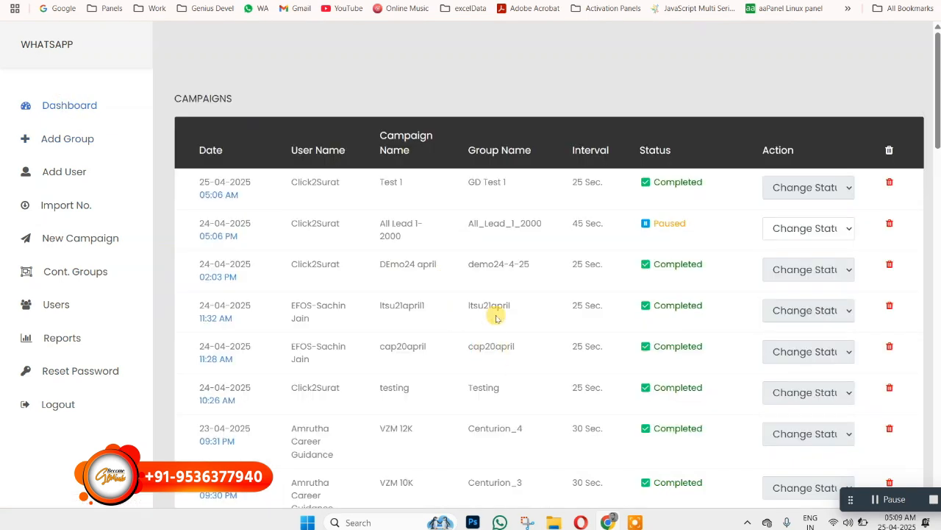
scroll(503, 269, down, 1)
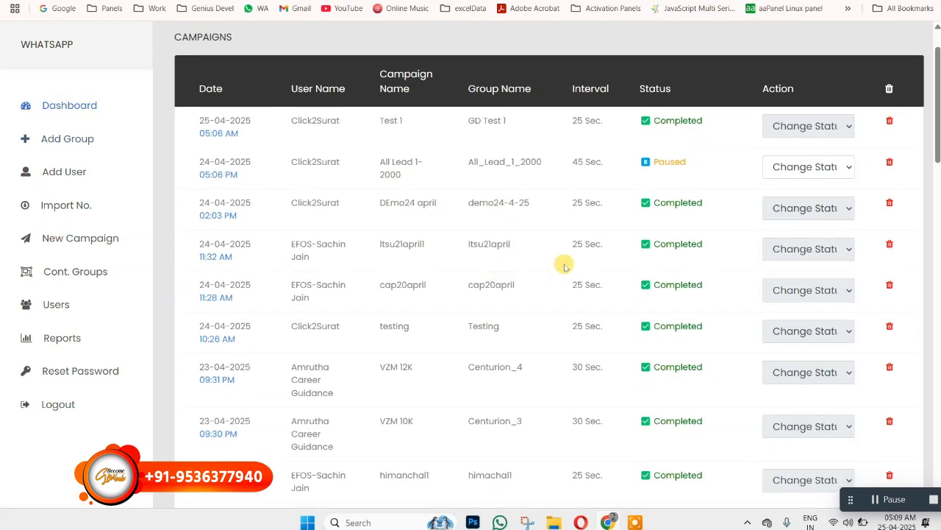